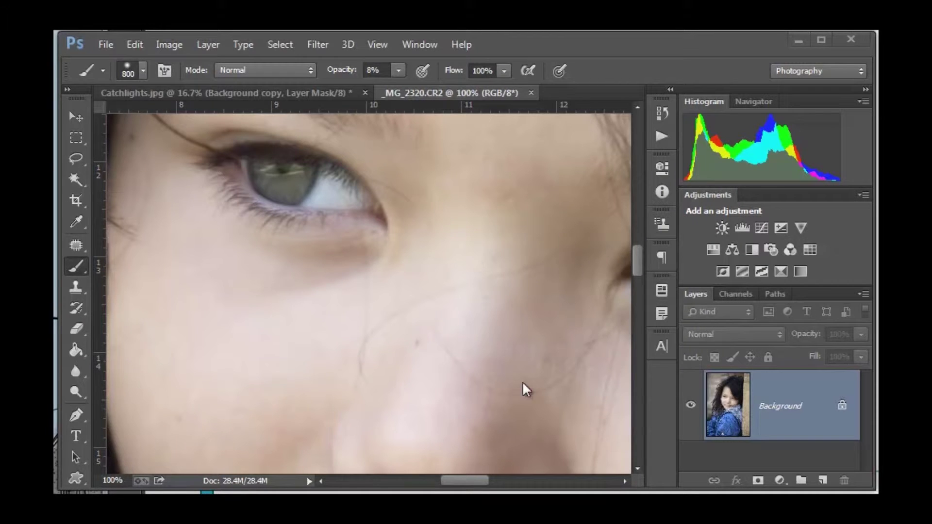
# - Switch to a 9 px Healing Brush and heal away the stray hairs across the cheek
pyautogui.click(76, 246)
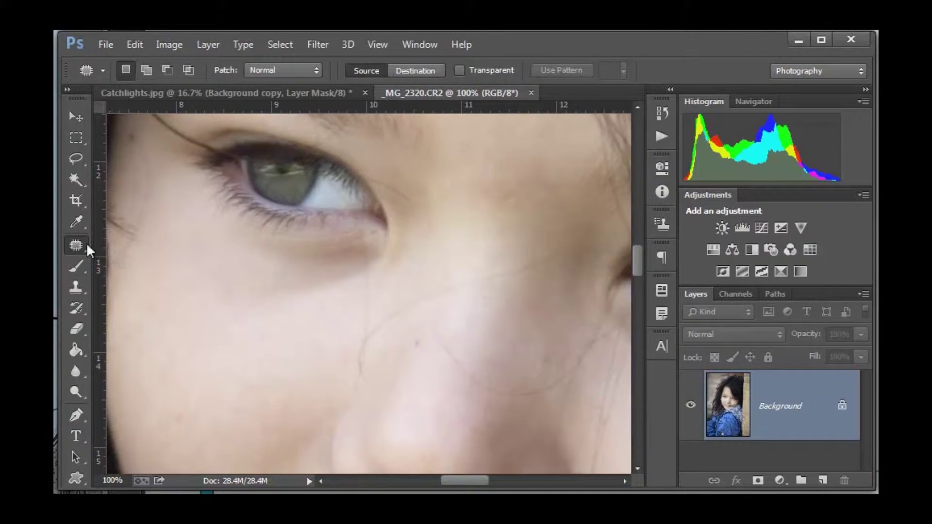
pyautogui.rightClick(82, 247)
pyautogui.click(119, 252)
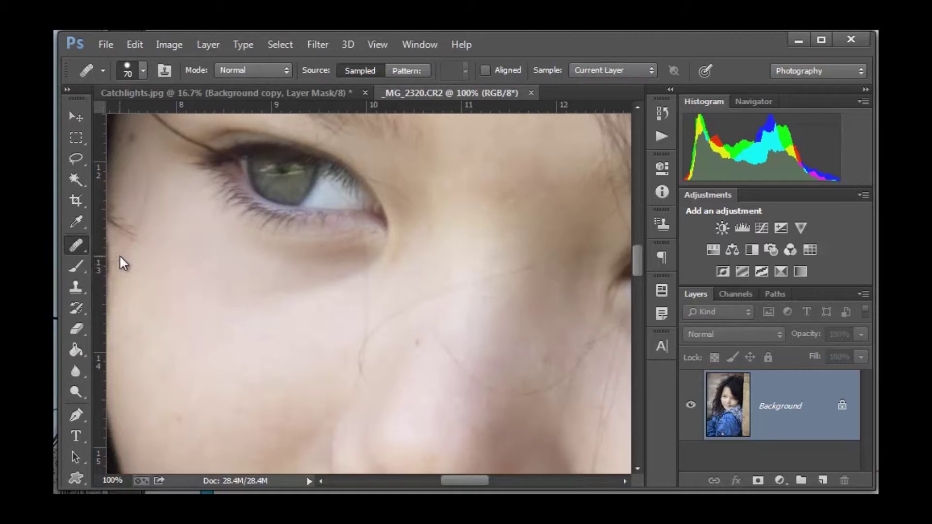
pyautogui.press('[')
pyautogui.press('[')
pyautogui.press('[')
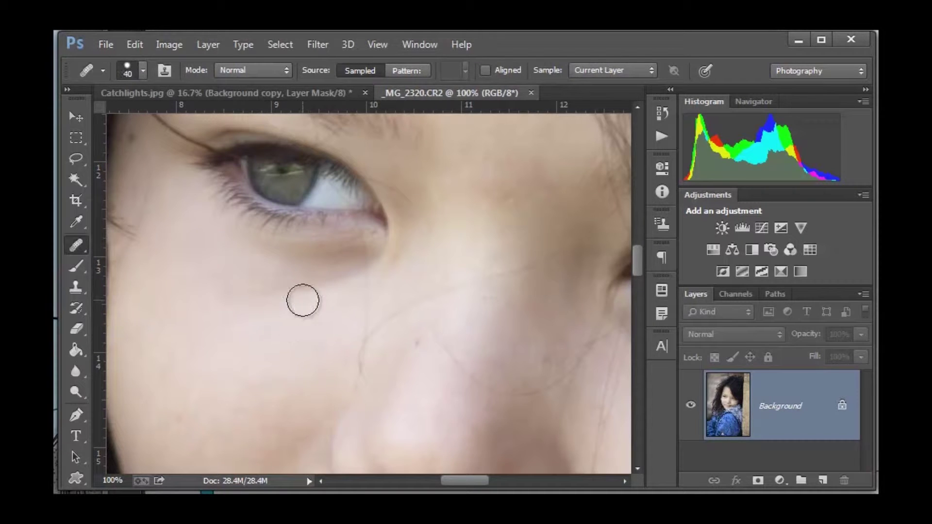
pyautogui.press('[')
pyautogui.press('[')
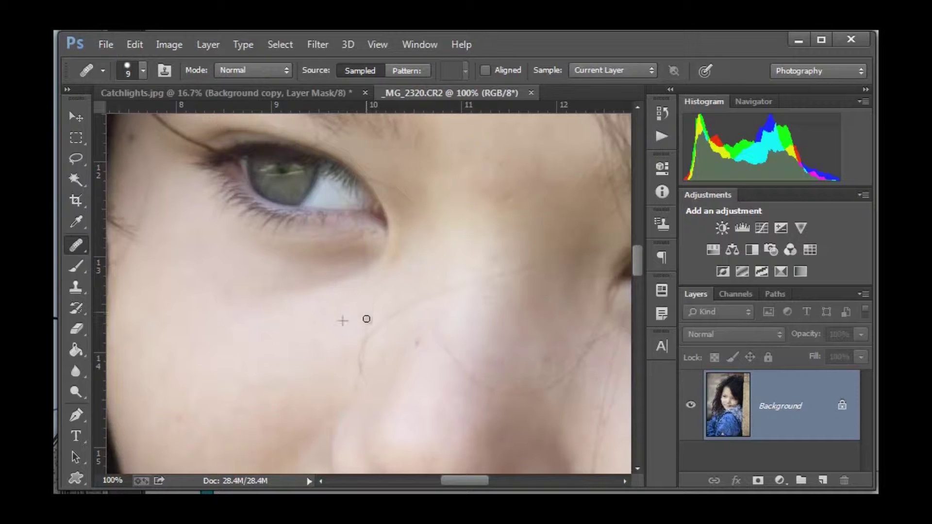
pyautogui.click(364, 323)
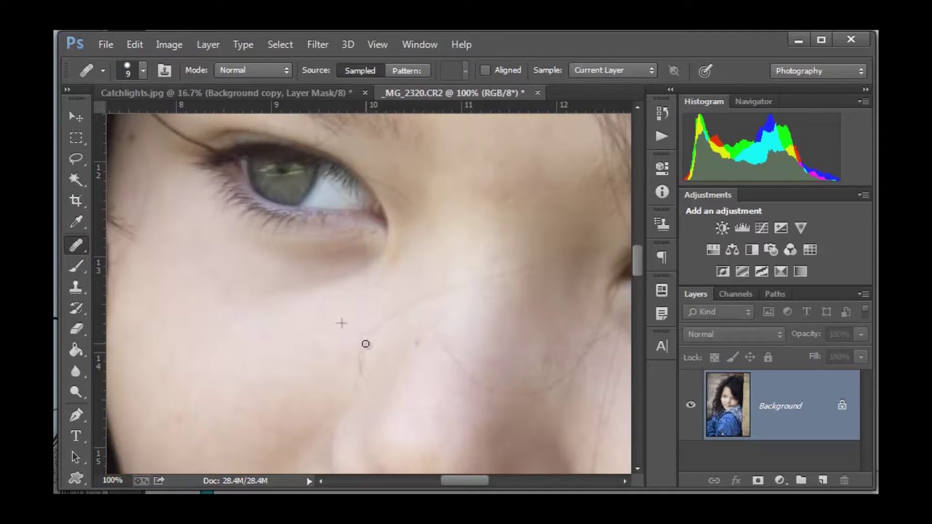
pyautogui.moveTo(362, 344); pyautogui.dragTo(370, 359)
# - Set up the Clone Stamp with Lighten blending mode and 35% opacity
pyautogui.click(72, 288)
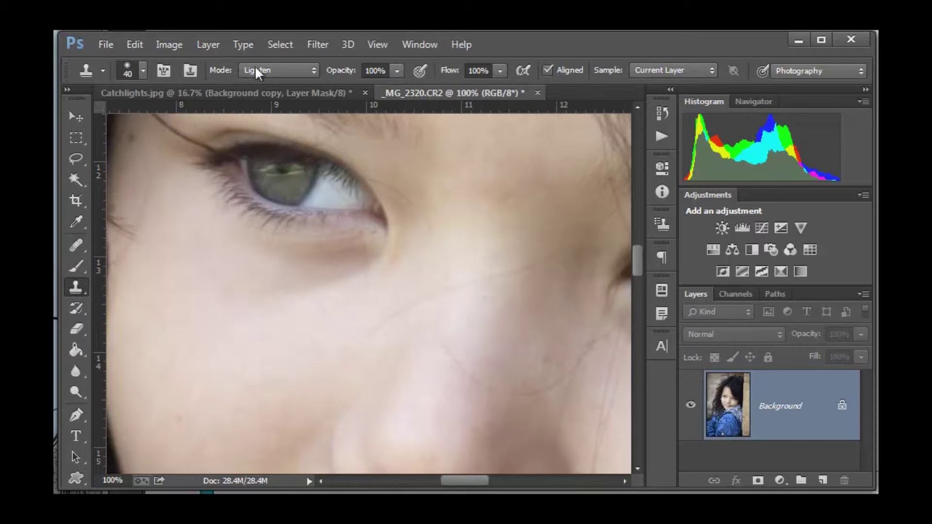
pyautogui.click(278, 70)
pyautogui.click(252, 216)
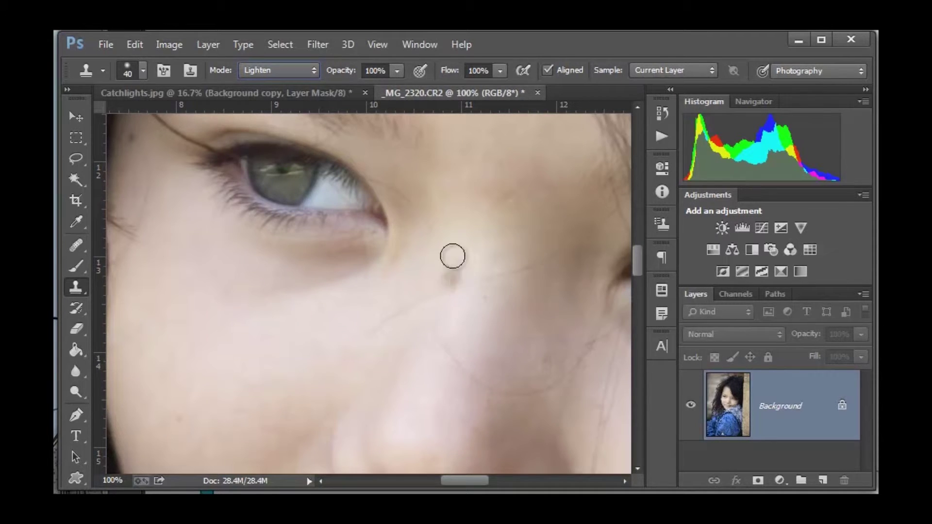
pyautogui.moveTo(350, 70); pyautogui.dragTo(307, 73)
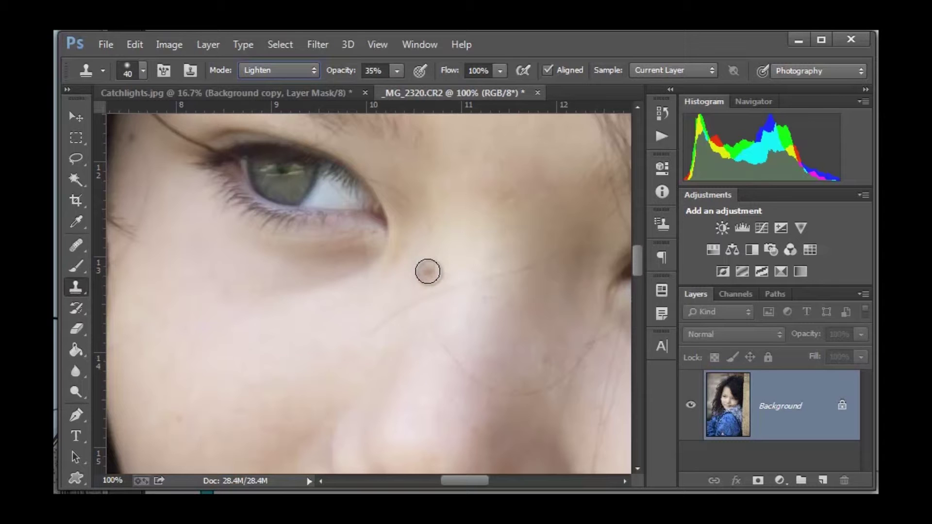
# - With a 20 px Clone Stamp, sample bright cheek skin and dab it over the under-eye shadow
pyautogui.press('[')
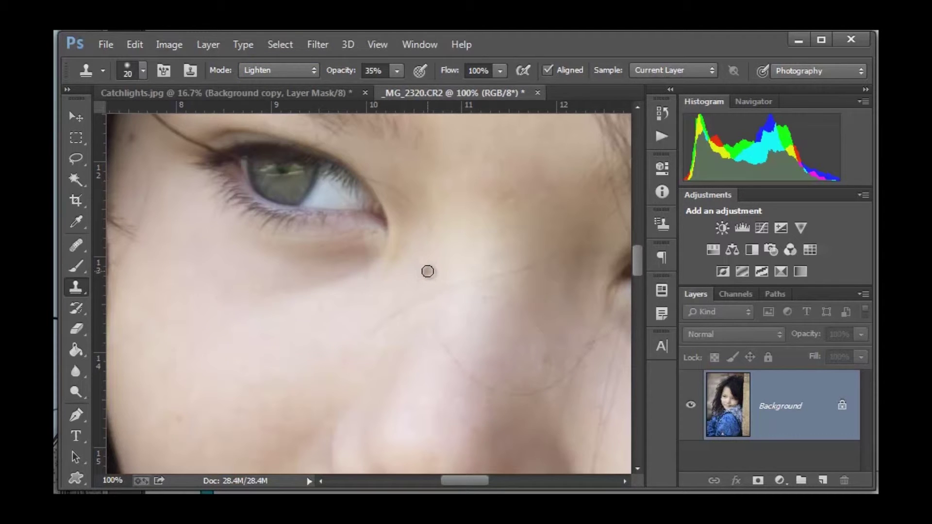
pyautogui.keyDown('alt'); pyautogui.click(428, 271); pyautogui.keyUp('alt')
pyautogui.moveTo(417, 303); pyautogui.dragTo(382, 322)
pyautogui.click(455, 285)
pyautogui.moveTo(459, 282); pyautogui.dragTo(466, 284)
pyautogui.click(464, 283)
pyautogui.click(475, 282)
pyautogui.click(420, 305)
# - Enlarge the Clone Stamp to 80 px and lighten the cheek below the eye with broad strokes
pyautogui.press(']')
pyautogui.press(']')
pyautogui.press(']')
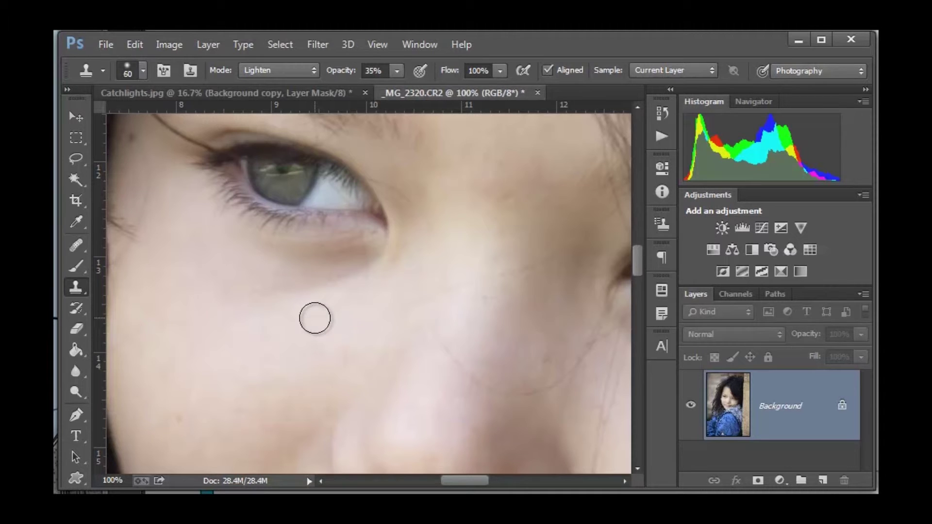
pyautogui.press(']')
pyautogui.press(']')
pyautogui.moveTo(364, 262)
pyautogui.mouseDown()
pyautogui.moveTo(272, 270)
pyautogui.moveTo(408, 209)
pyautogui.moveTo(340, 269)
pyautogui.moveTo(273, 309)
pyautogui.mouseUp()
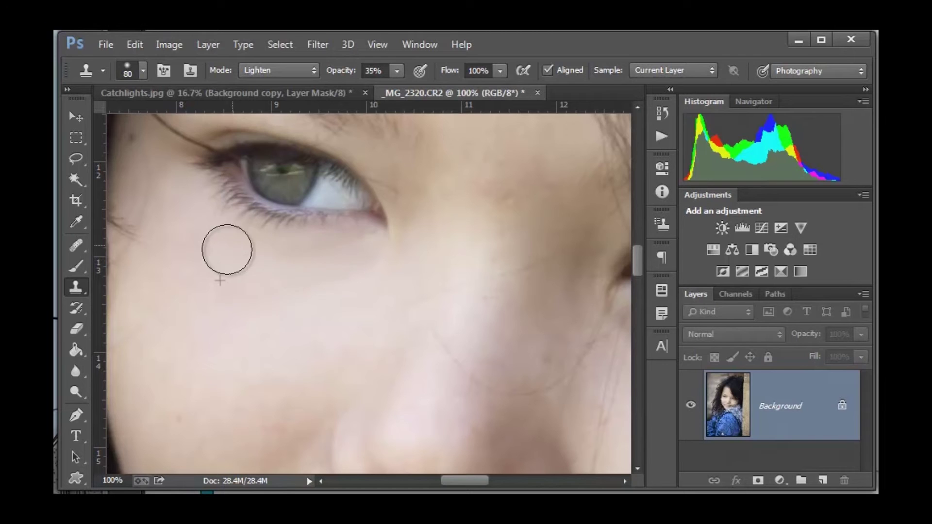
# - At 40 px, resample skin and brighten beside the nose and across the lower cheek
pyautogui.press('[')
pyautogui.press('[')
pyautogui.press('[')
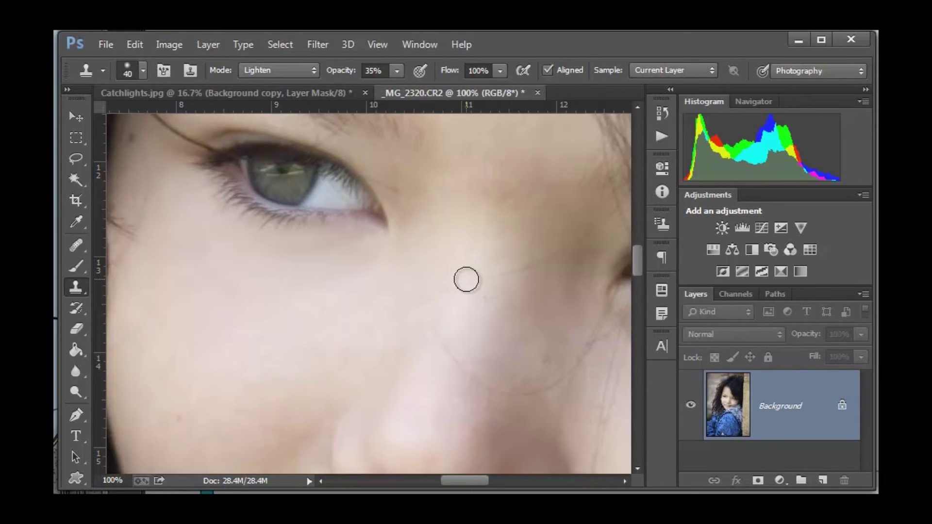
pyautogui.moveTo(468, 274); pyautogui.dragTo(431, 306)
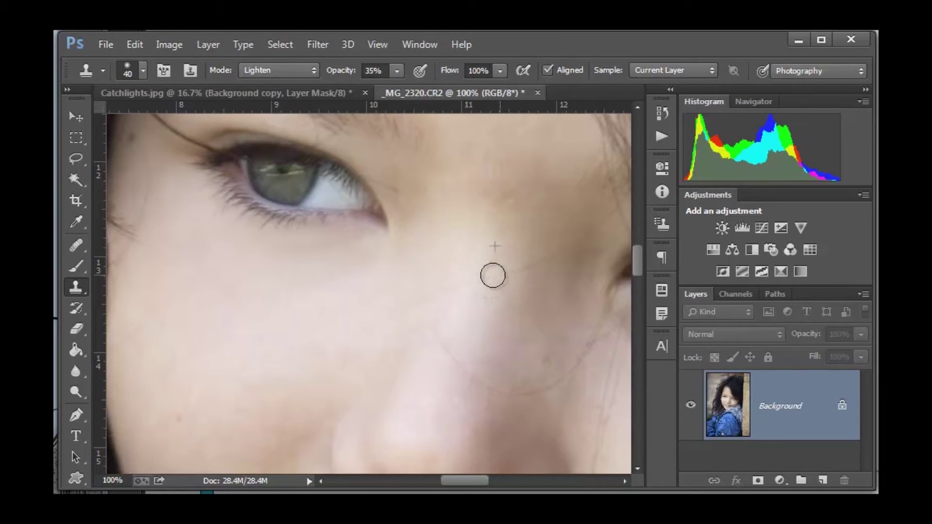
pyautogui.keyDown('alt'); pyautogui.click(444, 391); pyautogui.keyUp('alt')
pyautogui.moveTo(456, 361)
pyautogui.mouseDown()
pyautogui.moveTo(460, 373)
pyautogui.moveTo(447, 360)
pyautogui.mouseUp()
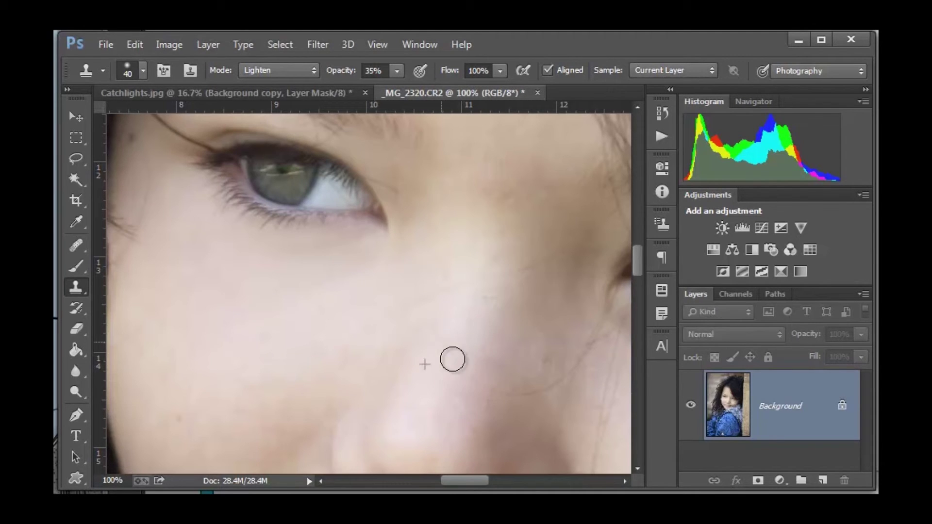
pyautogui.keyDown('alt'); pyautogui.click(501, 370); pyautogui.keyUp('alt')
pyautogui.moveTo(501, 386); pyautogui.dragTo(501, 389)
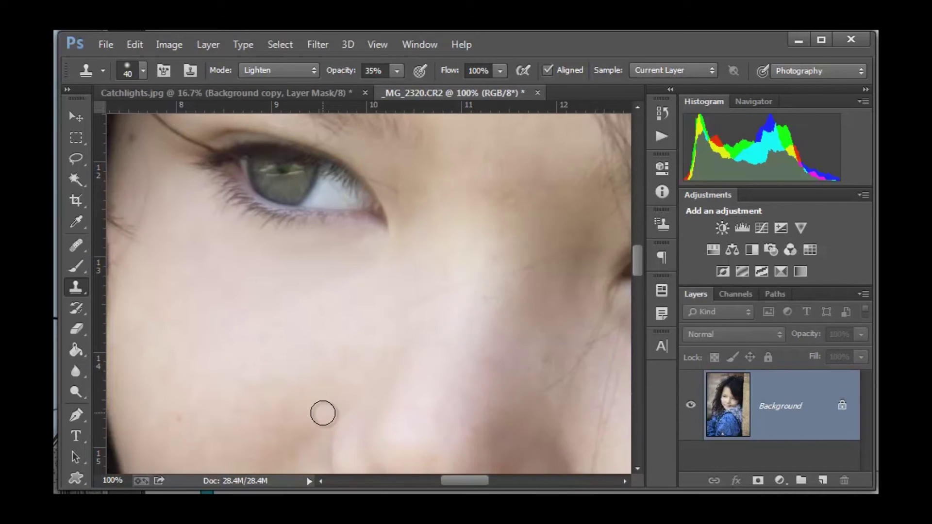
# - Return to the Healing Brush, sample clean cheek skin, and pan over the forehead and eye
pyautogui.click(76, 247)
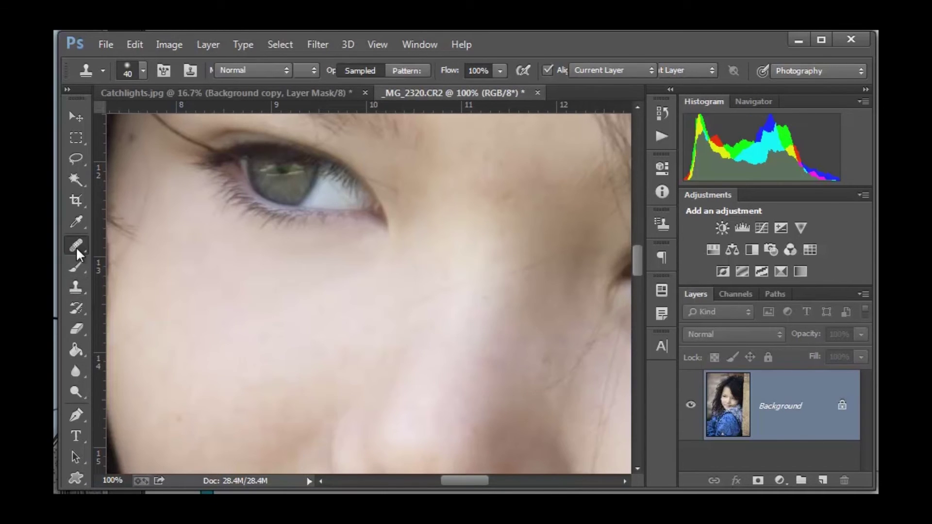
pyautogui.keyDown('alt'); pyautogui.click(360, 283); pyautogui.keyUp('alt')
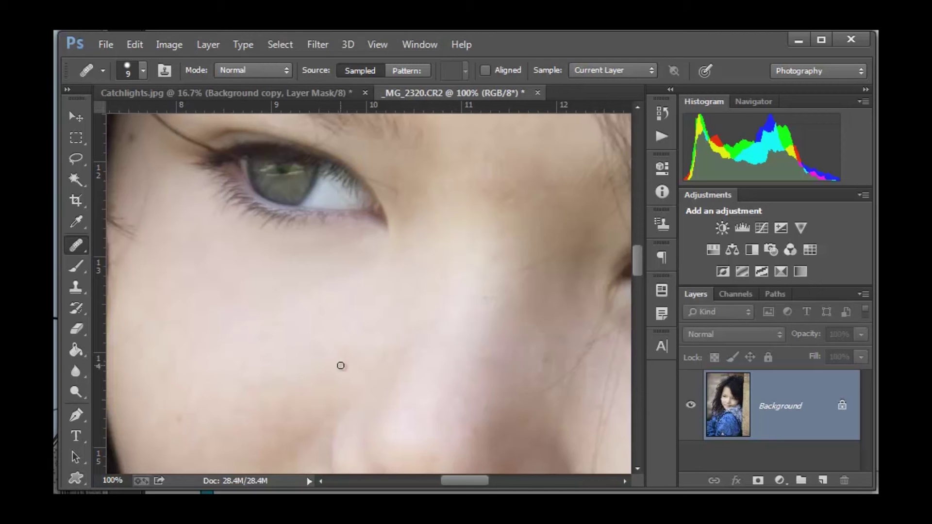
pyautogui.moveTo(450, 245); pyautogui.dragTo(405, 405)
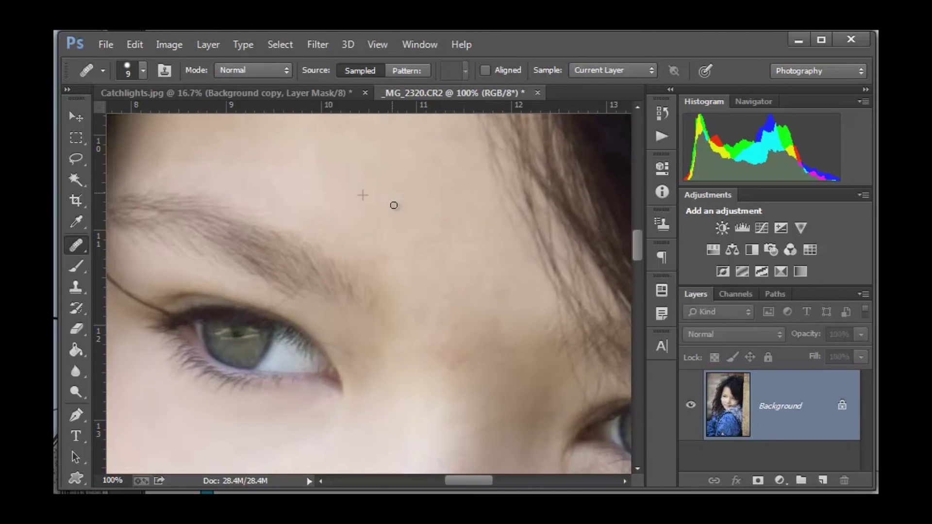
pyautogui.moveTo(408, 386); pyautogui.dragTo(520, 272)
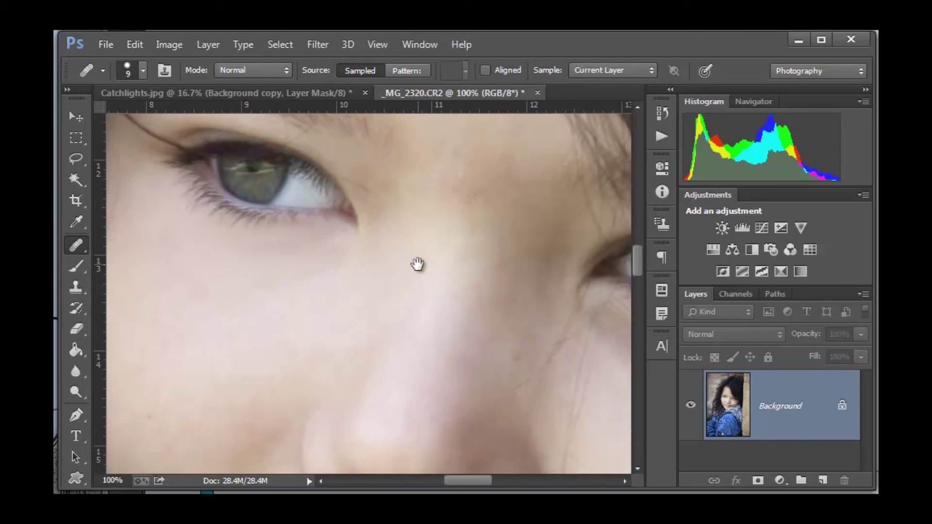
pyautogui.moveTo(515, 310); pyautogui.dragTo(457, 295)
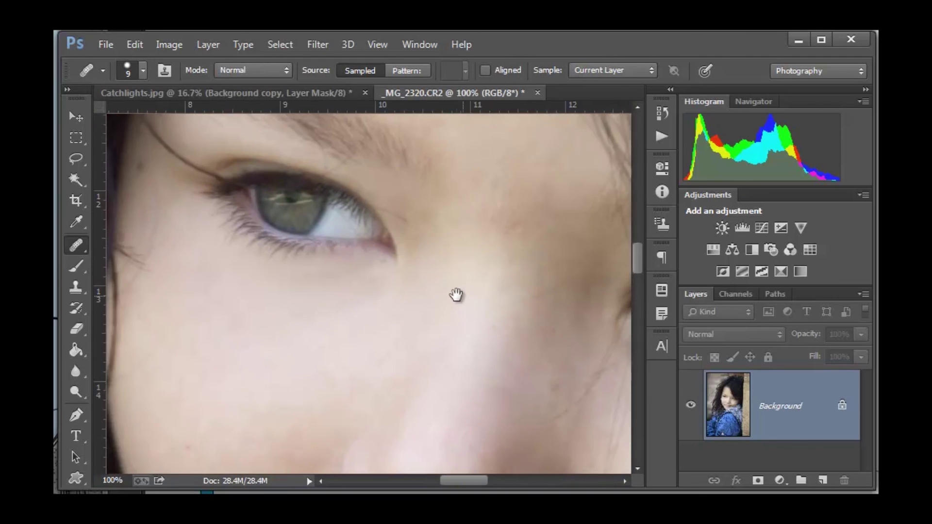